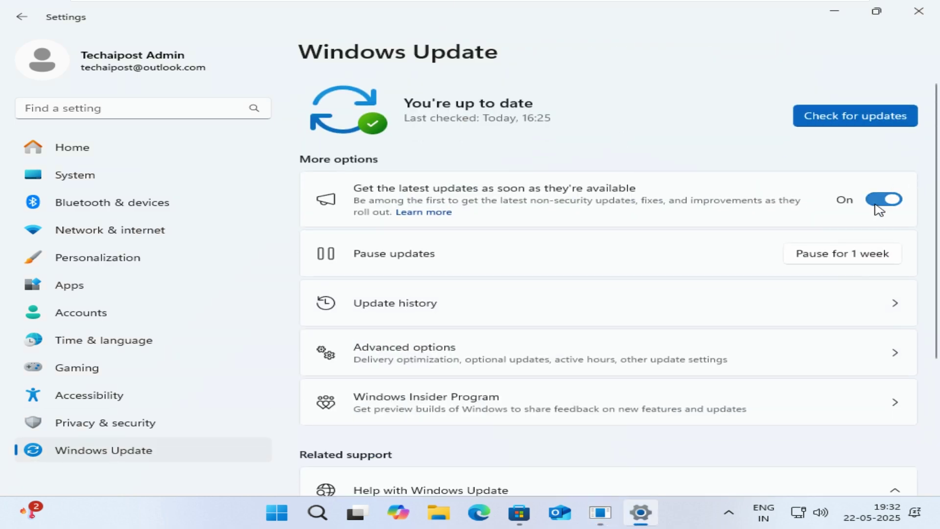
Step: Turn on 'Get the latest updates as soon as they're available' and start an update check
{"action": "left_click", "coordinate": [879, 203]}
{"action": "left_click", "coordinate": [881, 200]}
{"action": "left_click", "coordinate": [846, 123]}
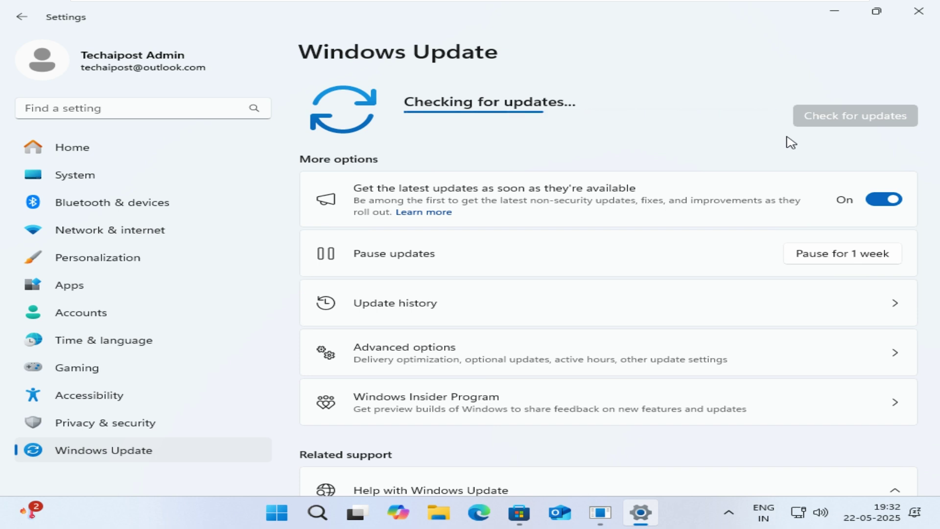
Step: Minimize Settings and close the About Windows dialog behind it
{"action": "left_click", "coordinate": [829, 19]}
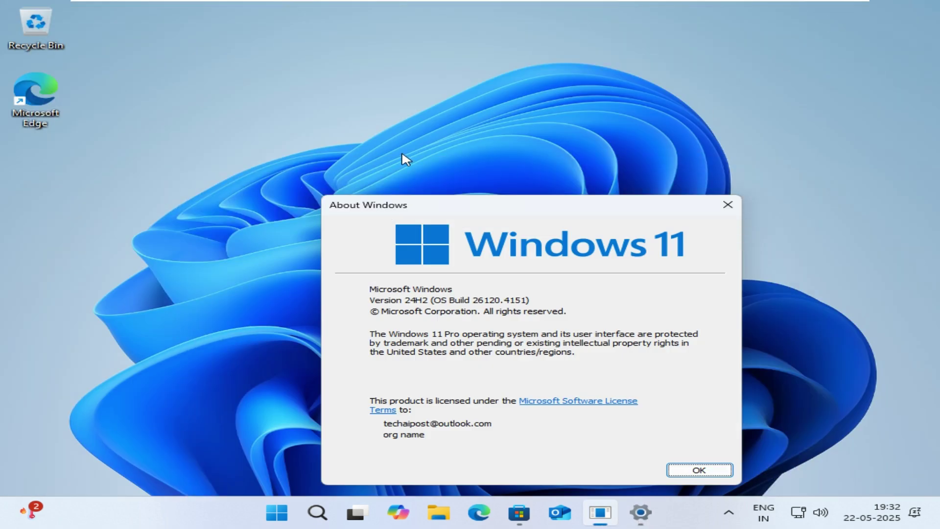
{"action": "left_click", "coordinate": [724, 204]}
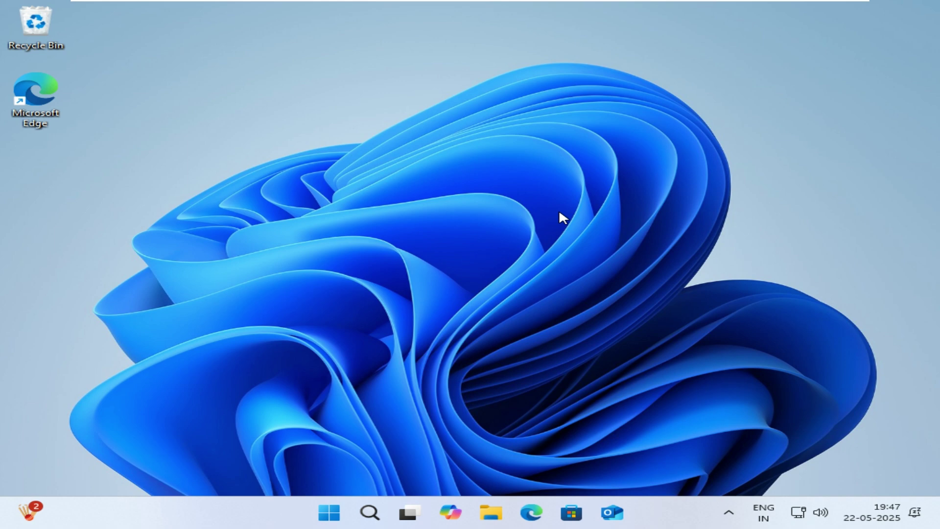
Step: Open File Explorer's Pictures > Screenshots folder and select the test image
{"action": "left_click", "coordinate": [490, 510]}
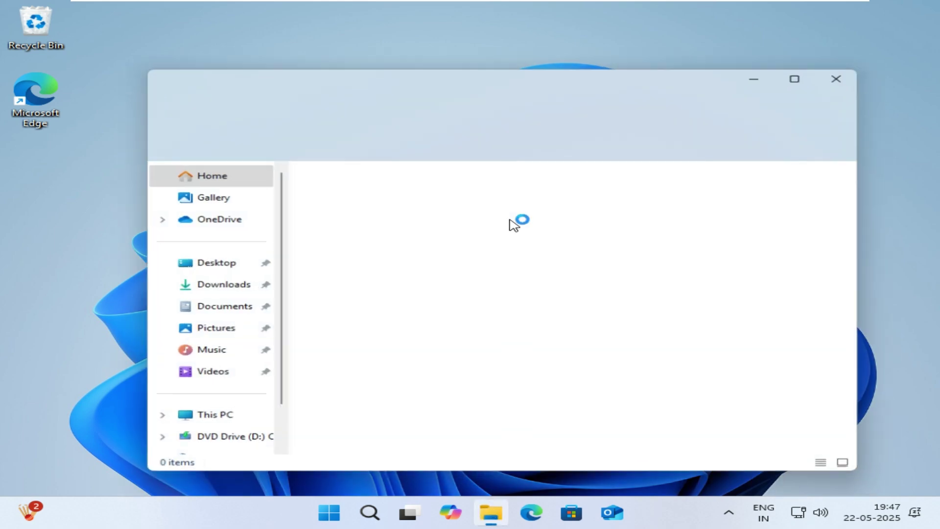
{"action": "left_click", "coordinate": [216, 328]}
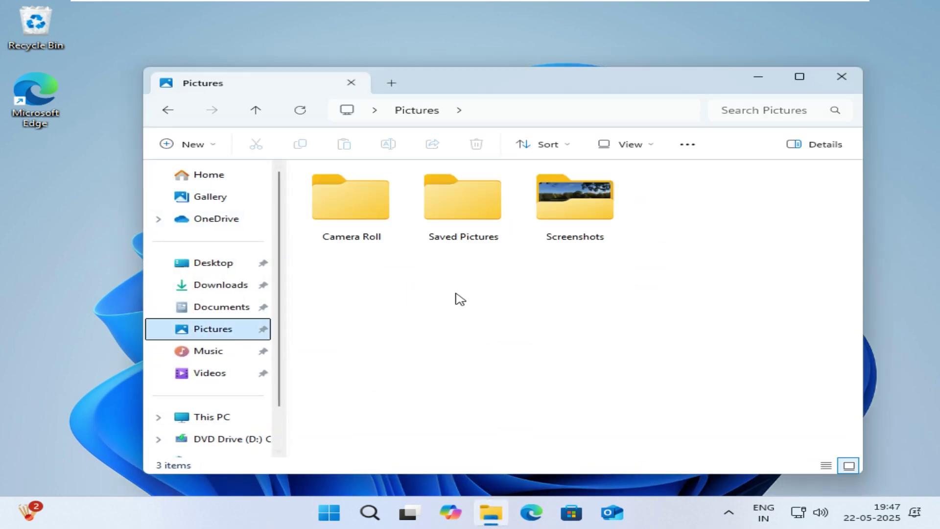
{"action": "double_click", "coordinate": [570, 212]}
{"action": "left_click", "coordinate": [362, 216]}
Step: Run Visual Search with Bing on test, always opening links in Edge, then minimize Edge
{"action": "right_click", "coordinate": [362, 208]}
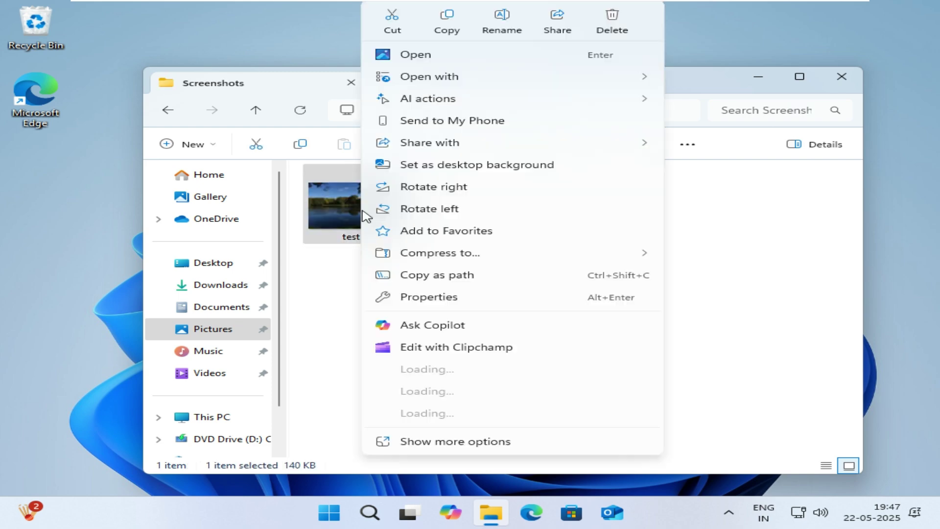
{"action": "mouse_move", "coordinate": [437, 102]}
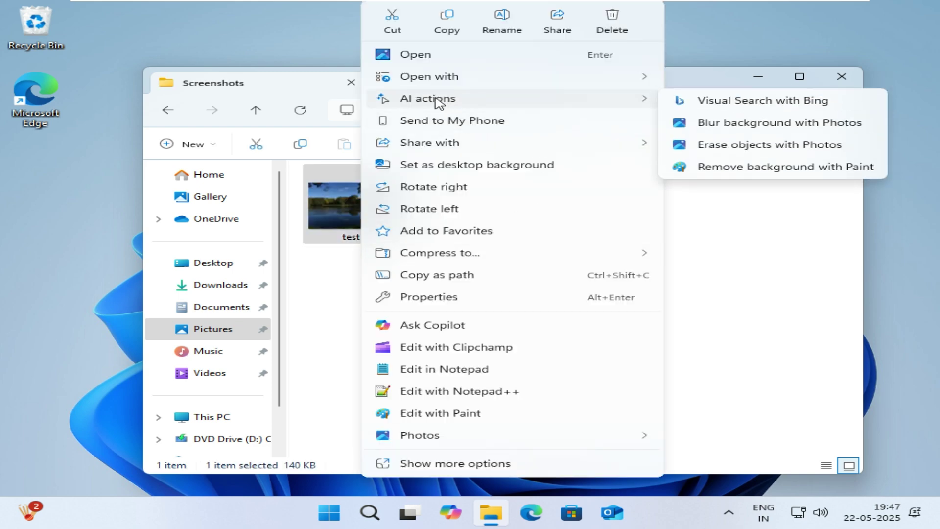
{"action": "left_click", "coordinate": [716, 109]}
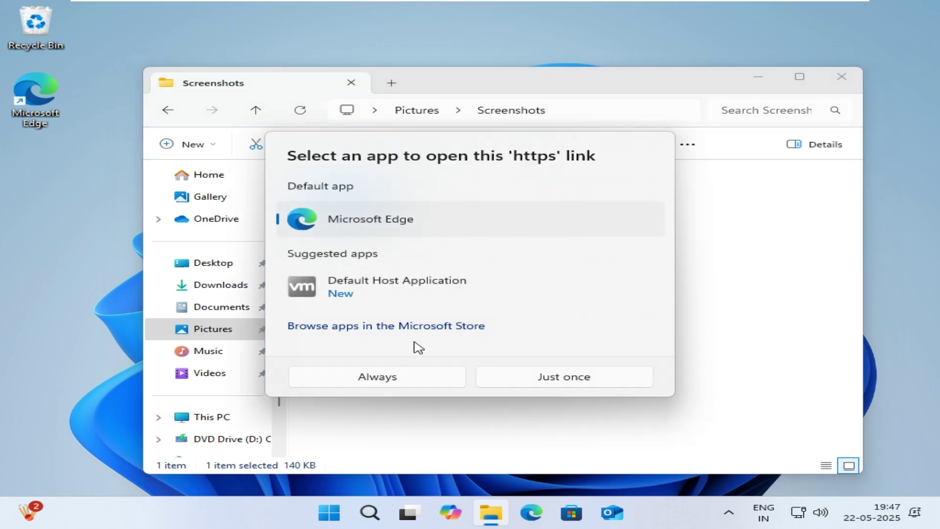
{"action": "left_click", "coordinate": [395, 376]}
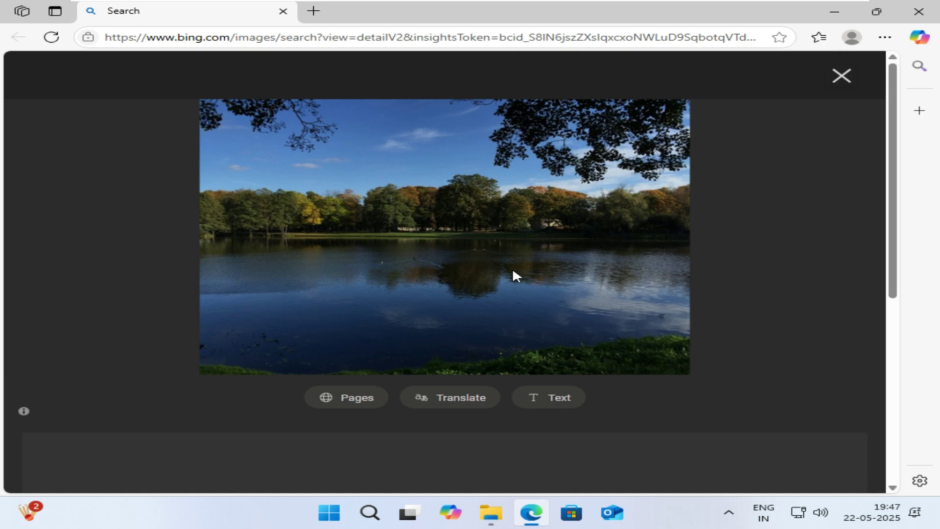
{"action": "scroll", "coordinate": [710, 303], "scroll_direction": "down", "scroll_amount": 5}
{"action": "scroll", "coordinate": [646, 357], "scroll_direction": "up", "scroll_amount": 5}
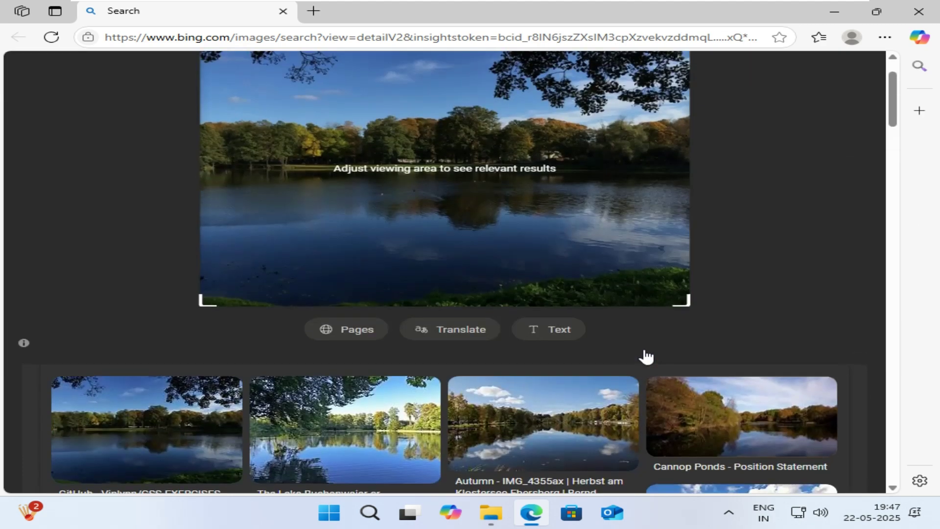
{"action": "left_click", "coordinate": [834, 11]}
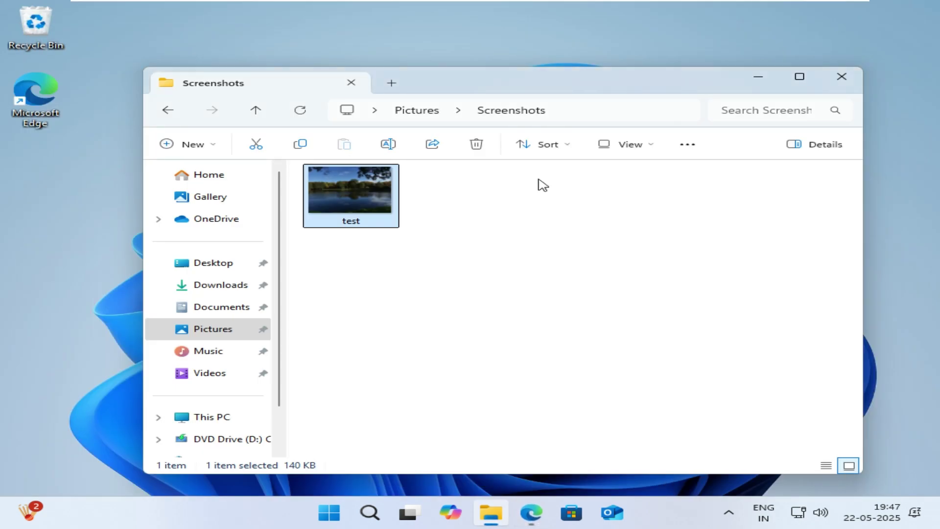
Step: Open test in Photos' Blur background editor, maximize it, then minimize Photos
{"action": "right_click", "coordinate": [368, 225]}
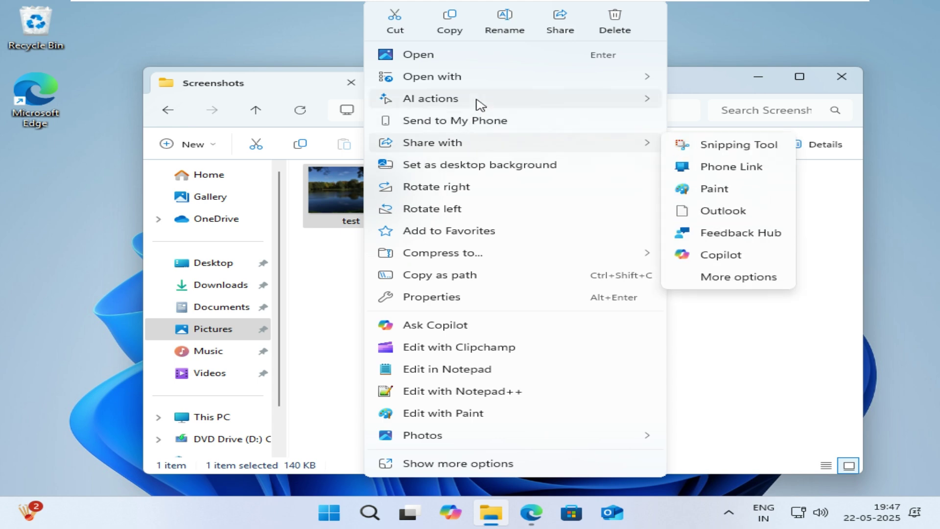
{"action": "mouse_move", "coordinate": [483, 104]}
{"action": "left_click", "coordinate": [726, 122]}
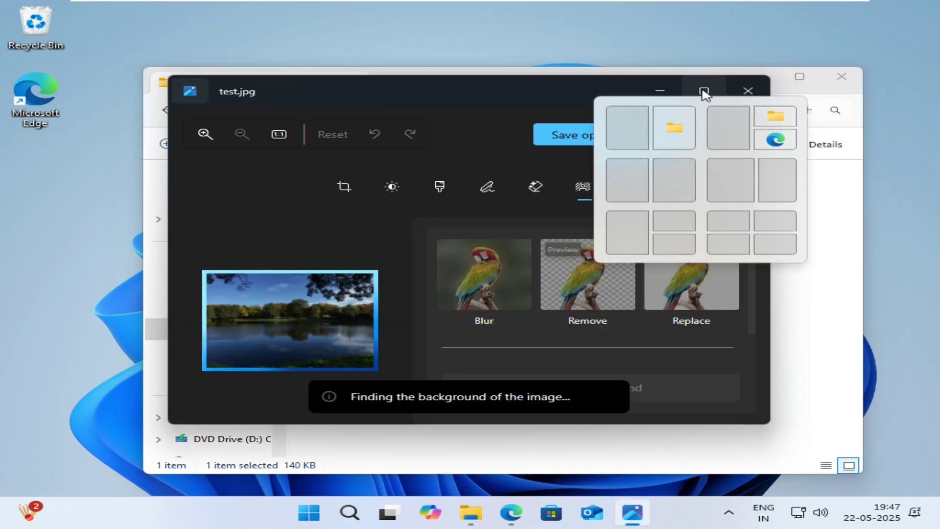
{"action": "left_click", "coordinate": [704, 91]}
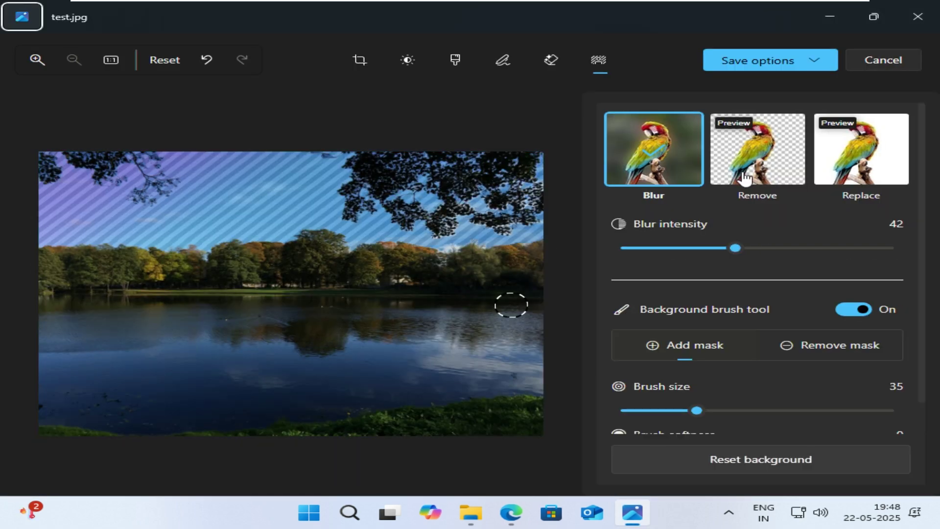
{"action": "key", "text": "super+Down"}
{"action": "key", "text": "super+Down"}
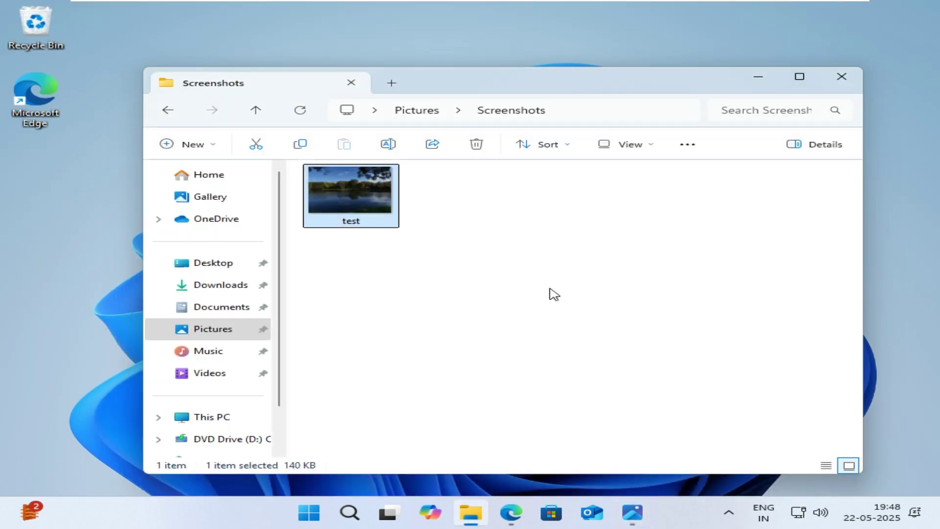
Step: Open test with Photos' Erase objects and erase three small patches of sky
{"action": "right_click", "coordinate": [395, 205]}
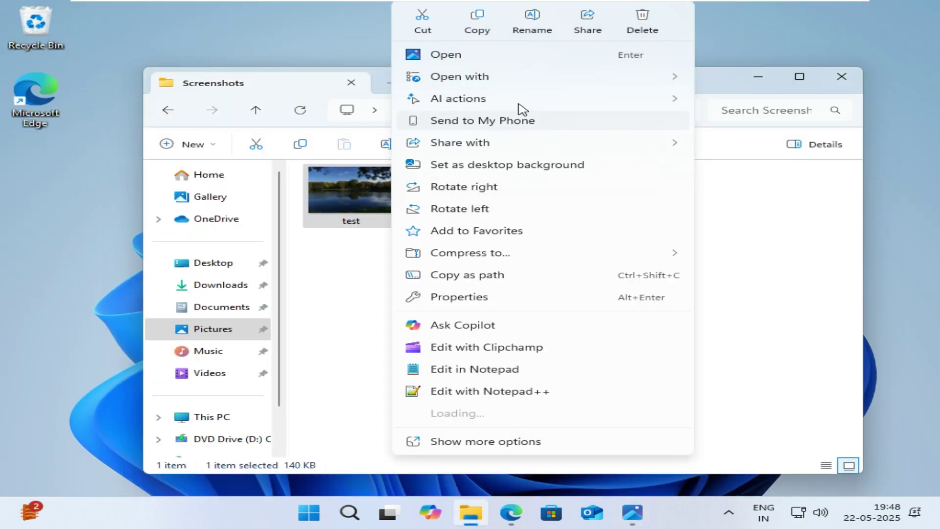
{"action": "mouse_move", "coordinate": [602, 103]}
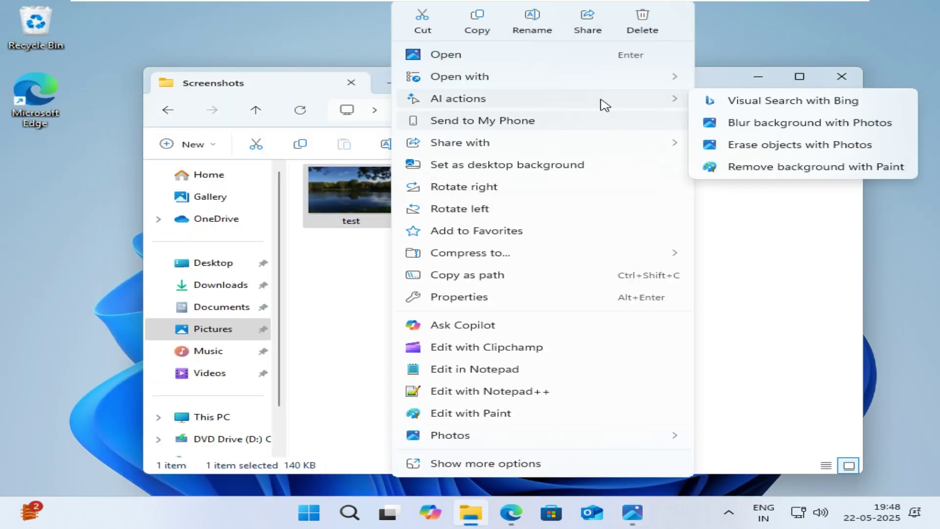
{"action": "left_click", "coordinate": [754, 147]}
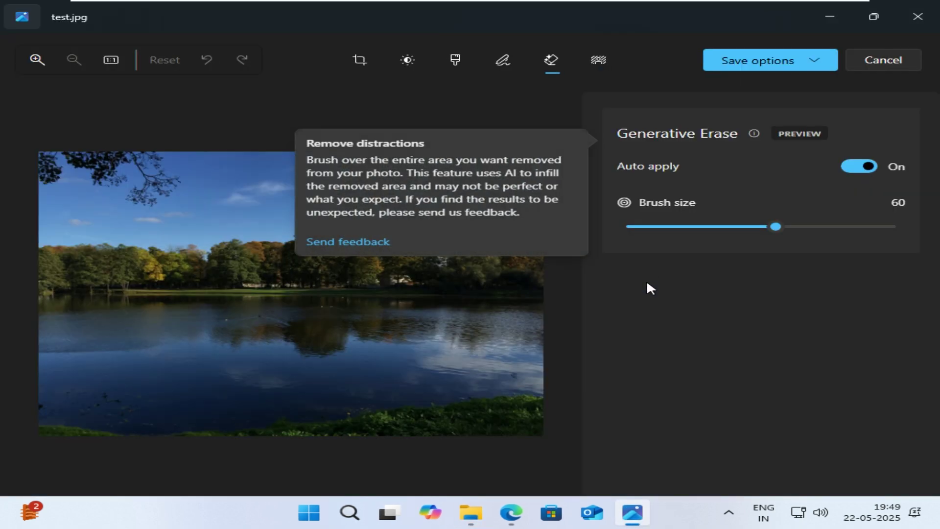
{"action": "left_click_drag", "start_coordinate": [169, 195], "coordinate": [158, 188]}
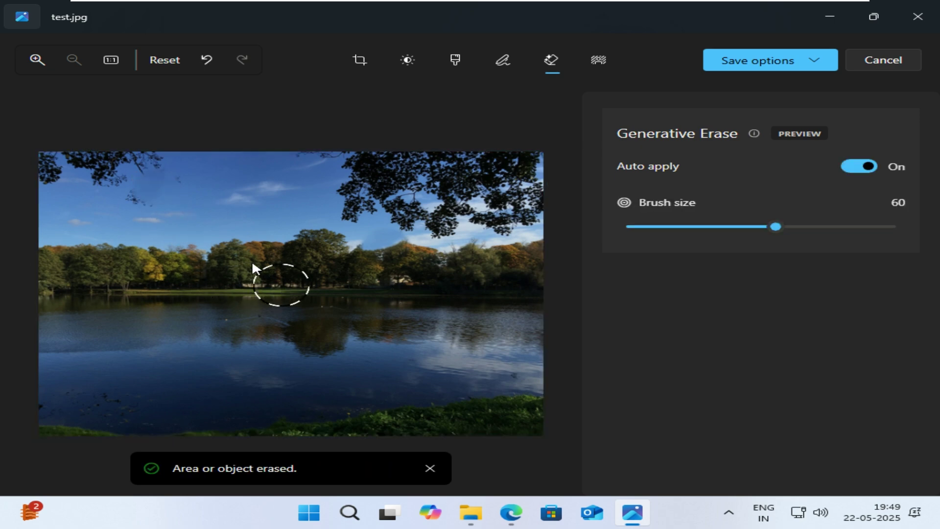
{"action": "left_click", "coordinate": [132, 201]}
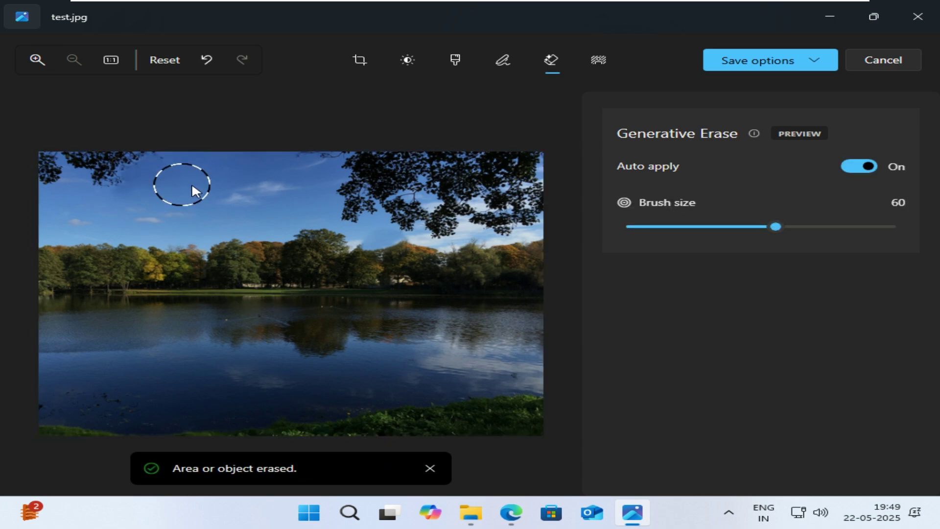
{"action": "mouse_move", "coordinate": [113, 176]}
{"action": "left_mouse_down"}
{"action": "mouse_move", "coordinate": [128, 159]}
{"action": "mouse_move", "coordinate": [144, 171]}
{"action": "mouse_move", "coordinate": [132, 169]}
{"action": "left_mouse_up"}
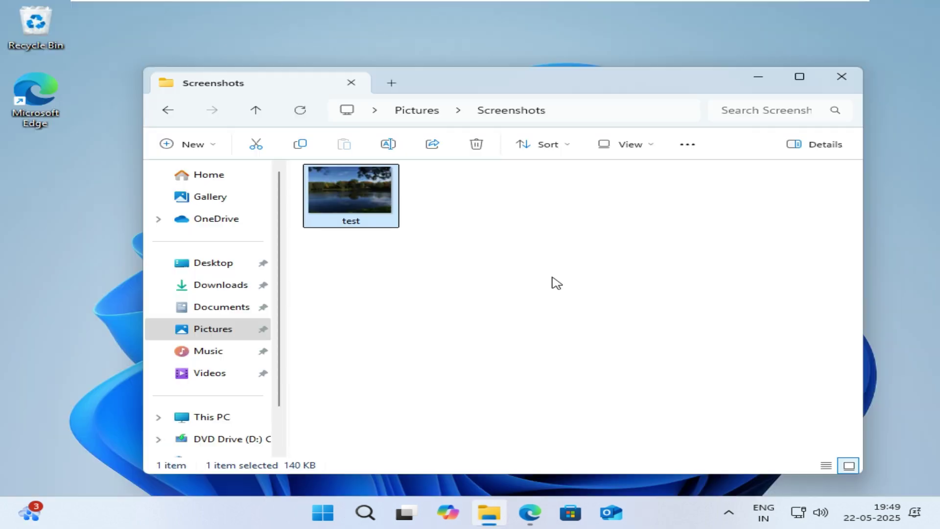
Step: Remove test's background in Paint, close Paint without saving, and close the Screenshots folder
{"action": "right_click", "coordinate": [370, 192]}
{"action": "mouse_move", "coordinate": [445, 98]}
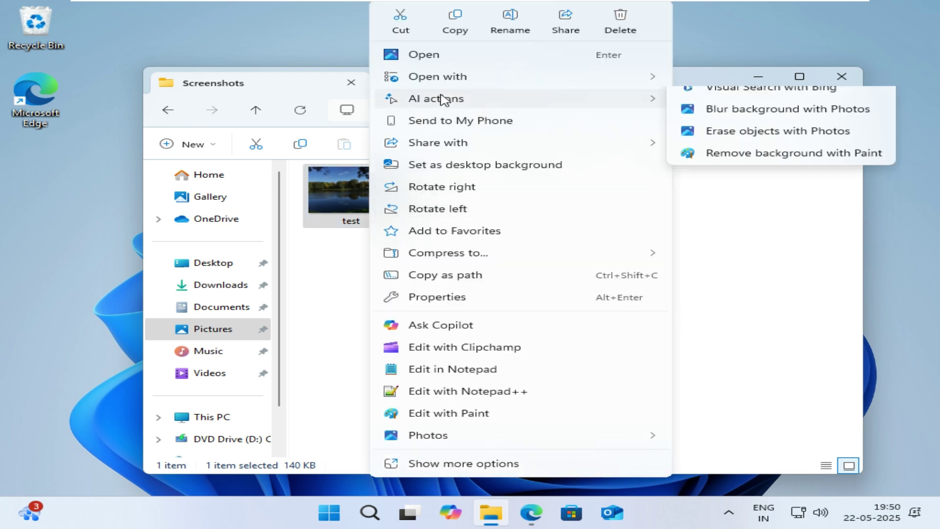
{"action": "left_click", "coordinate": [722, 167]}
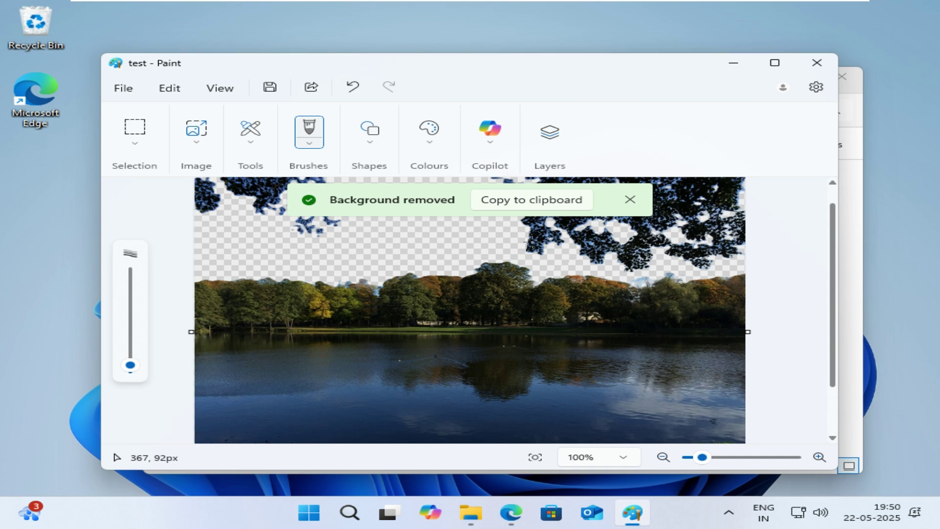
{"action": "left_click", "coordinate": [816, 63]}
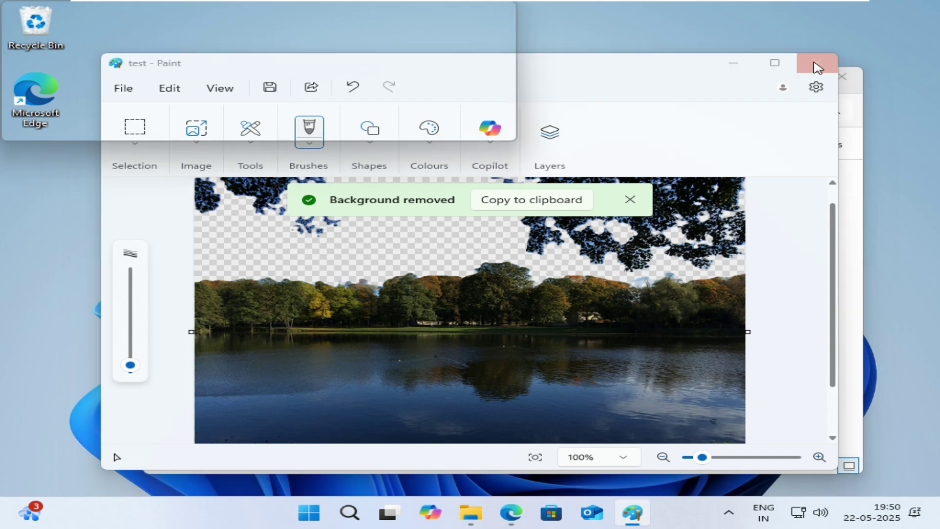
{"action": "left_click", "coordinate": [466, 303]}
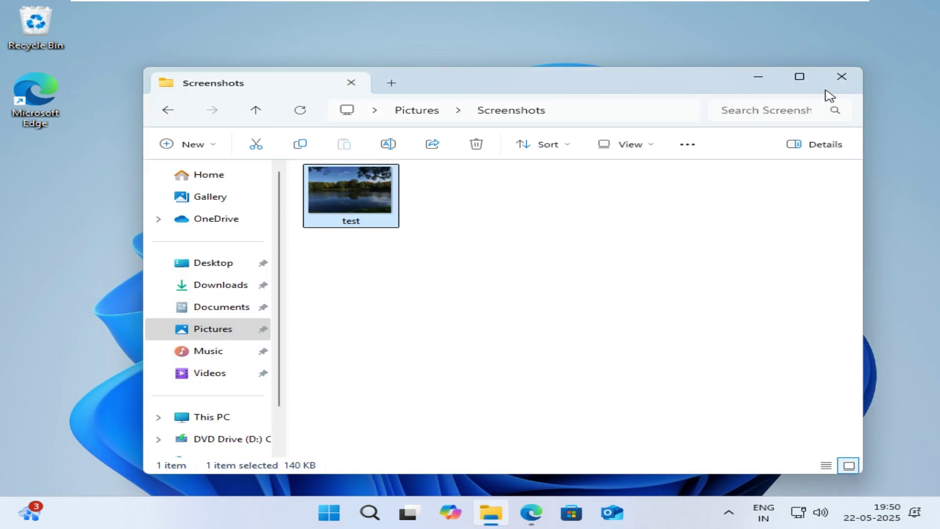
{"action": "left_click", "coordinate": [827, 87]}
{"action": "right_click", "coordinate": [347, 157]}
{"action": "left_click", "coordinate": [384, 213]}
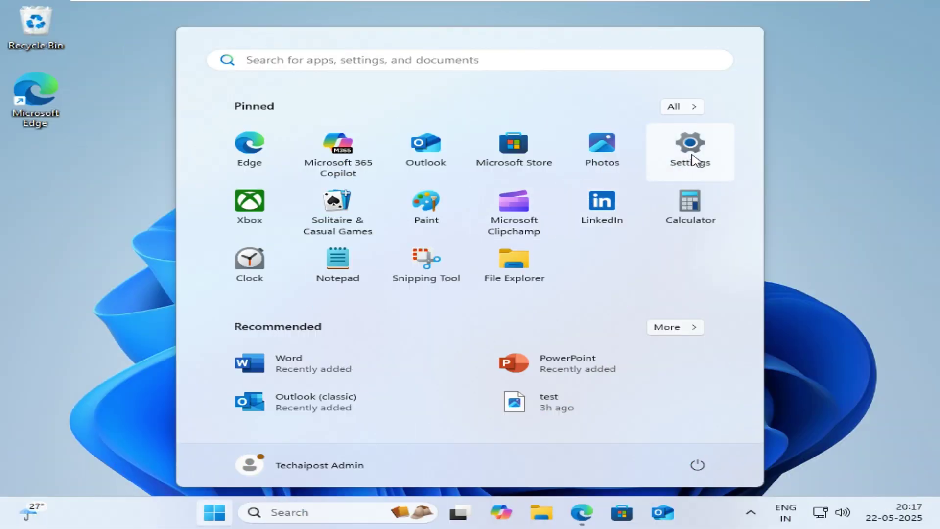
Step: Open Settings and go to the System > Advanced page
{"action": "left_click", "coordinate": [694, 160]}
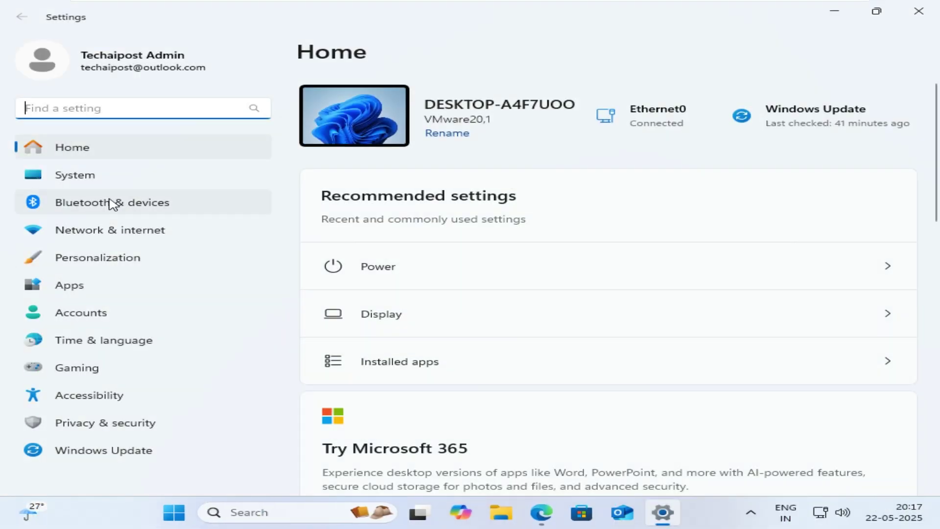
{"action": "left_click", "coordinate": [94, 181]}
{"action": "scroll", "coordinate": [544, 265], "scroll_direction": "down", "scroll_amount": 5}
{"action": "left_click", "coordinate": [442, 336]}
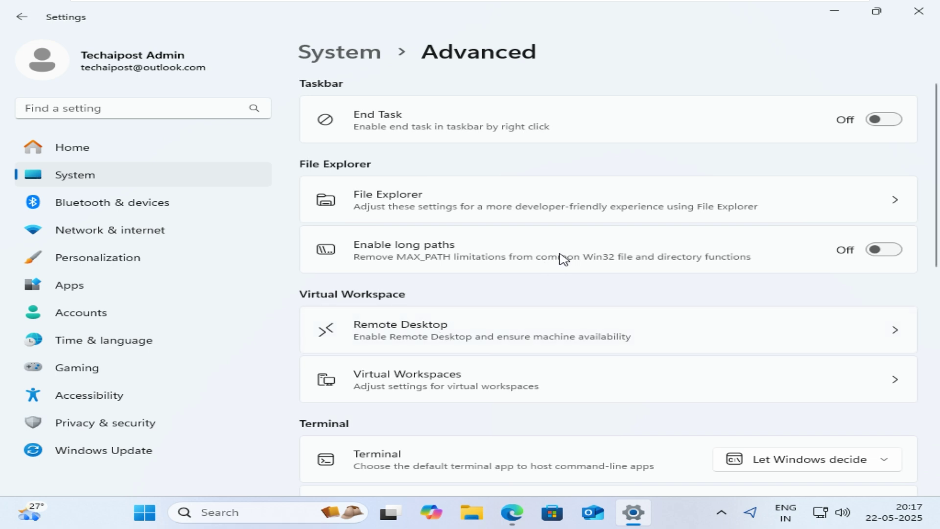
Step: Turn End Task on, confirm it in the taskbar menu, turn it off, and toggle long paths
{"action": "right_click", "coordinate": [633, 512]}
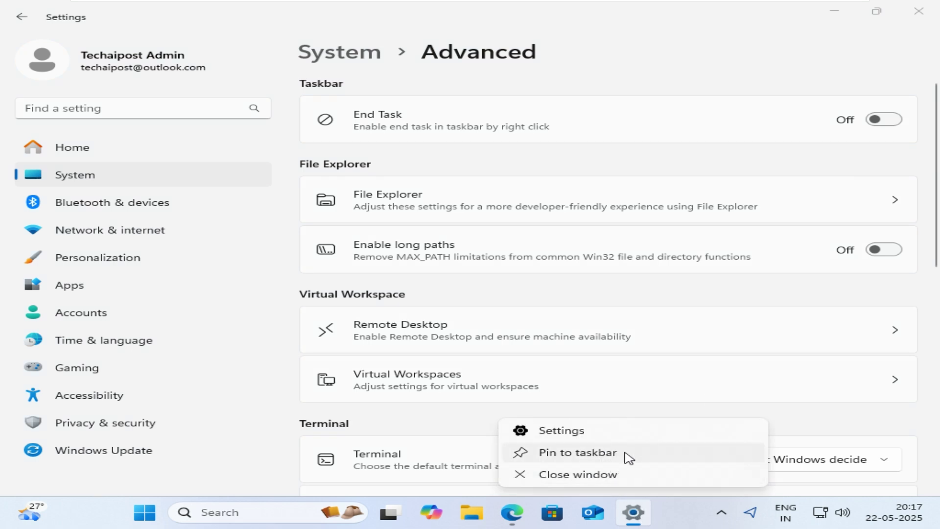
{"action": "left_click", "coordinate": [891, 119]}
{"action": "right_click", "coordinate": [663, 512]}
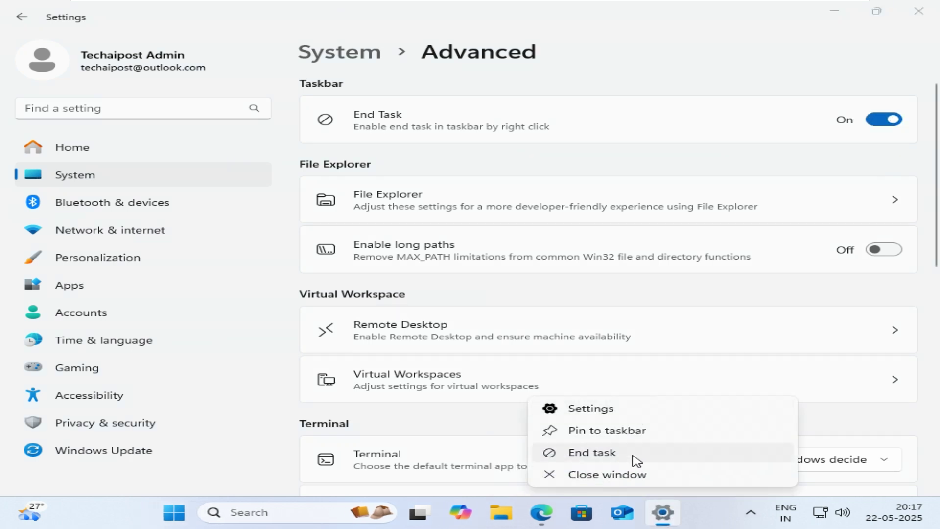
{"action": "left_click", "coordinate": [883, 119]}
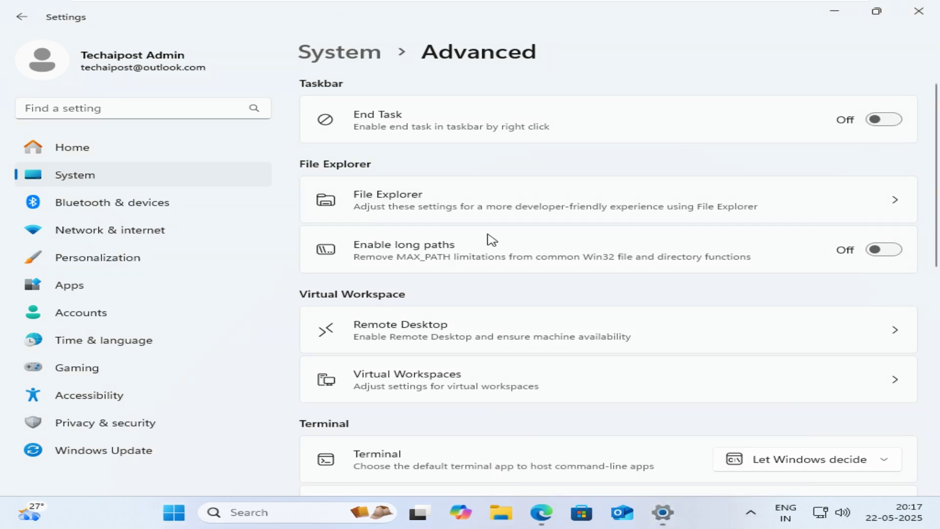
{"action": "left_click", "coordinate": [886, 250]}
Step: Look through the Remote Desktop and Virtual Workspaces settings, returning to Advanced each time
{"action": "left_click", "coordinate": [871, 331]}
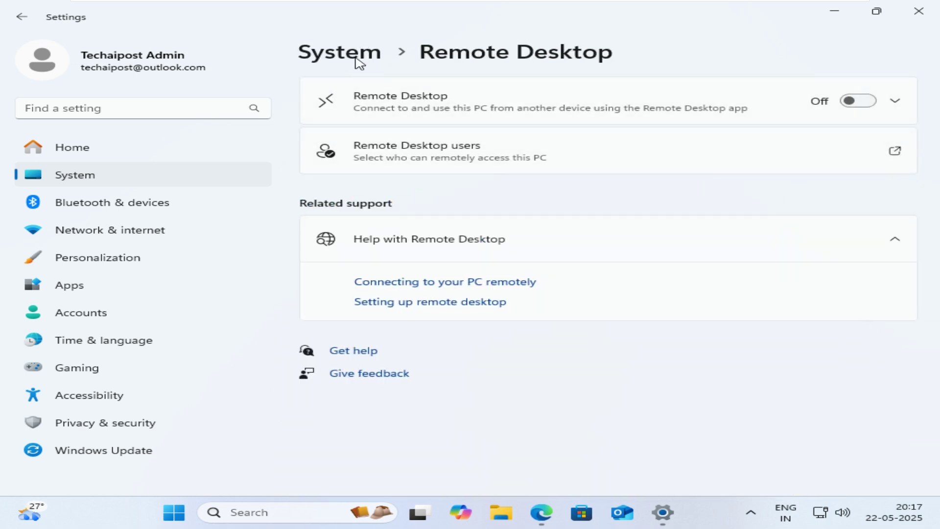
{"action": "left_click", "coordinate": [21, 16]}
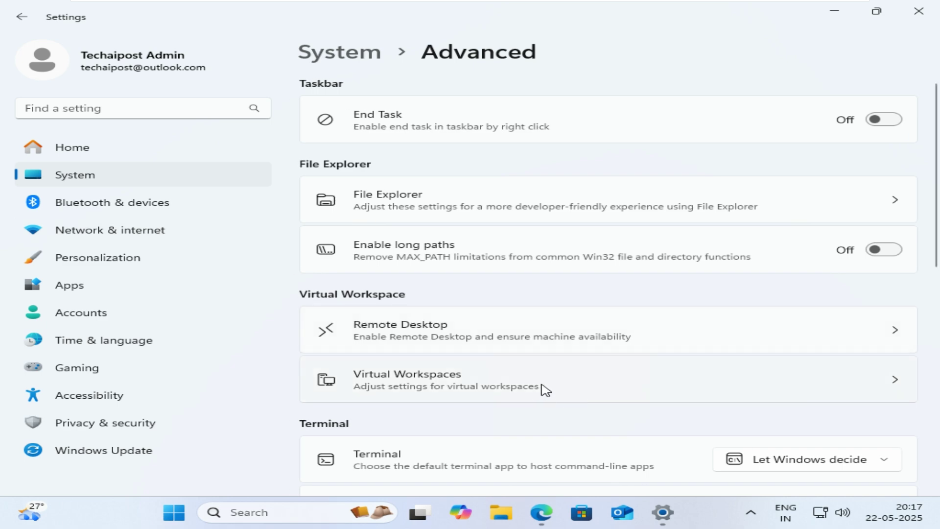
{"action": "scroll", "coordinate": [605, 388], "scroll_direction": "down", "scroll_amount": 1}
{"action": "left_click", "coordinate": [606, 333]}
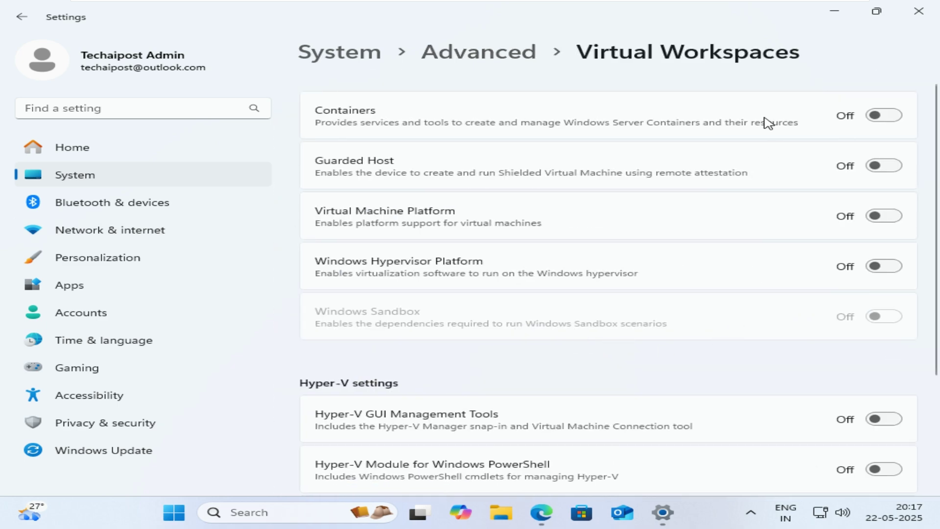
{"action": "scroll", "coordinate": [861, 371], "scroll_direction": "down", "scroll_amount": 3}
{"action": "scroll", "coordinate": [851, 363], "scroll_direction": "up", "scroll_amount": 3}
{"action": "scroll", "coordinate": [788, 330], "scroll_direction": "down", "scroll_amount": 1}
{"action": "scroll", "coordinate": [791, 330], "scroll_direction": "up", "scroll_amount": 1}
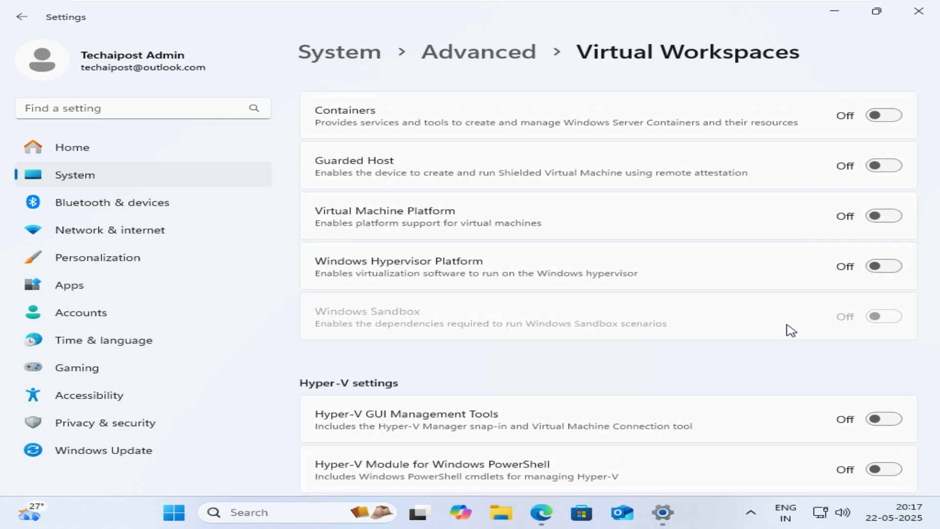
{"action": "left_click", "coordinate": [21, 17]}
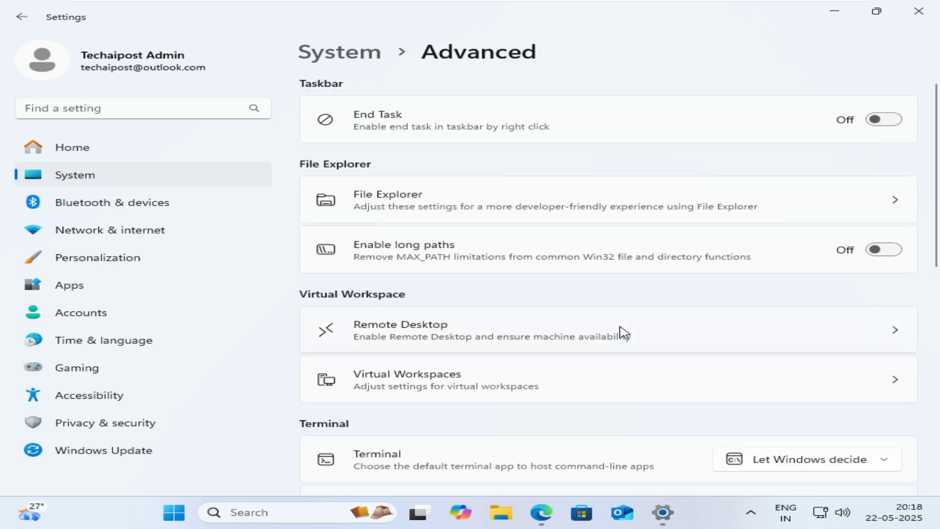
Step: Open the File Explorer developer settings and a File Explorer window on Pictures > Screenshots
{"action": "left_click", "coordinate": [835, 206]}
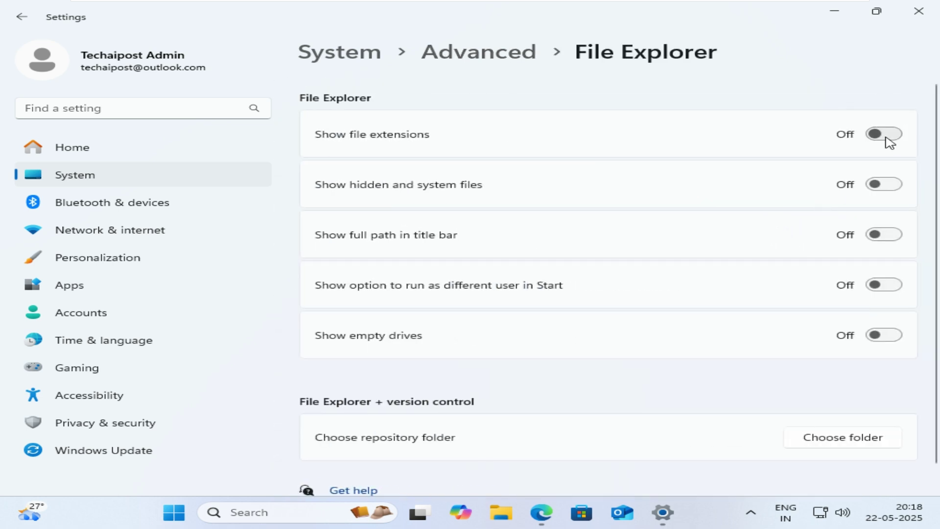
{"action": "left_click", "coordinate": [500, 511]}
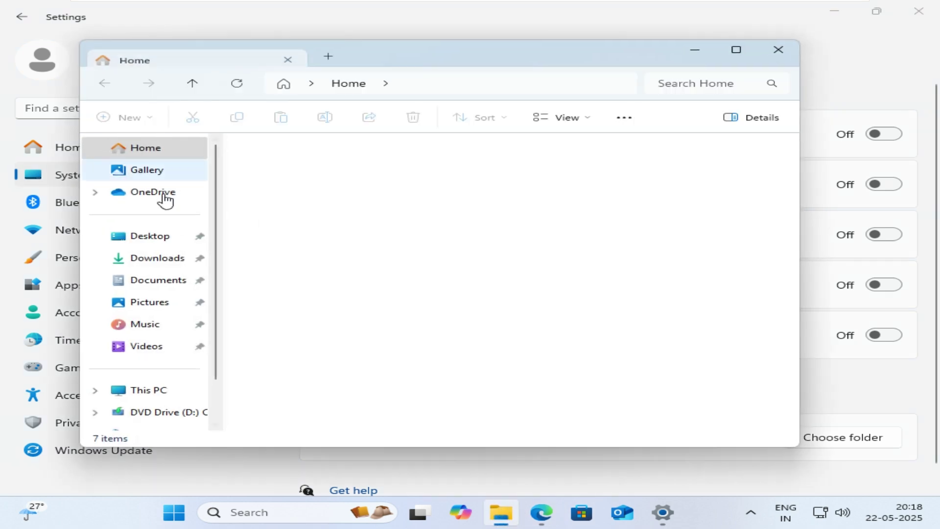
{"action": "left_click", "coordinate": [123, 304]}
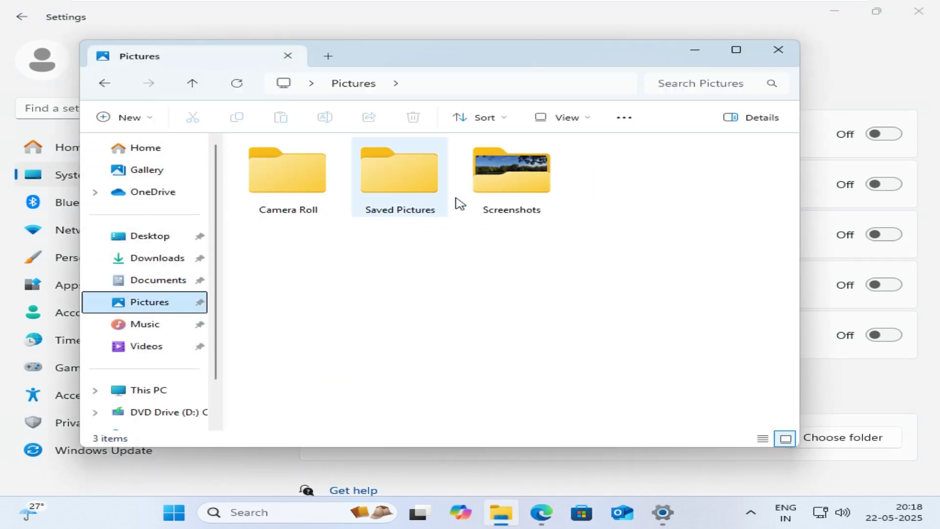
{"action": "double_click", "coordinate": [495, 201]}
Step: Turn Show file extensions on, check the image's extension, turn it off, and minimize Settings
{"action": "left_click", "coordinate": [883, 134]}
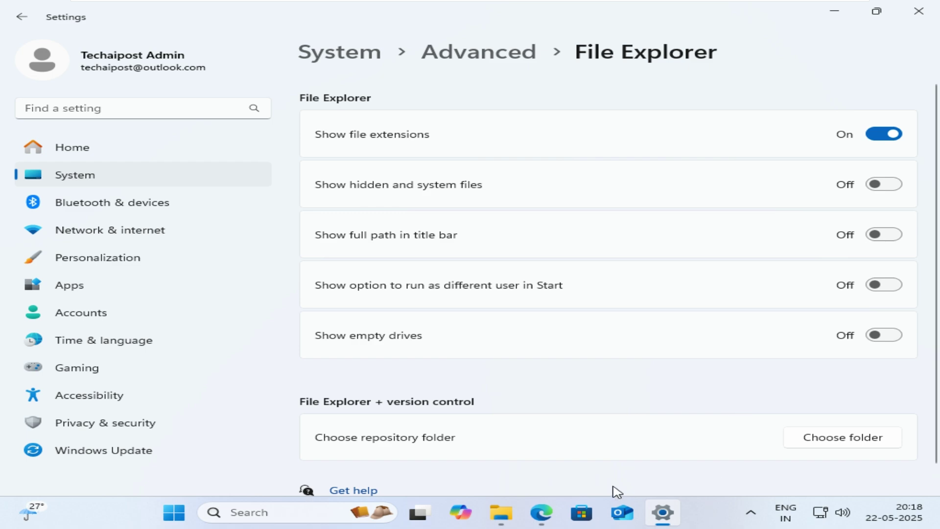
{"action": "left_click", "coordinate": [501, 512]}
{"action": "left_click", "coordinate": [884, 134]}
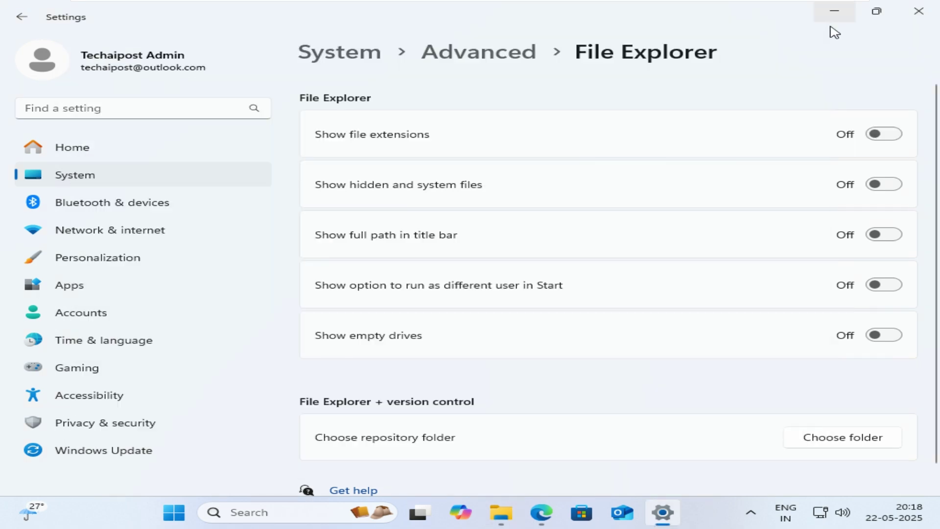
{"action": "left_click", "coordinate": [832, 17]}
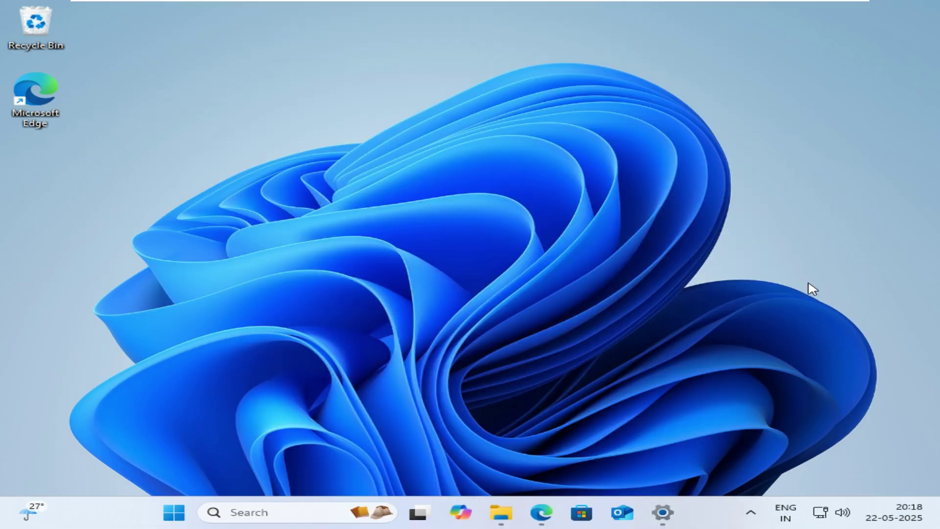
{"action": "key", "text": "super+w"}
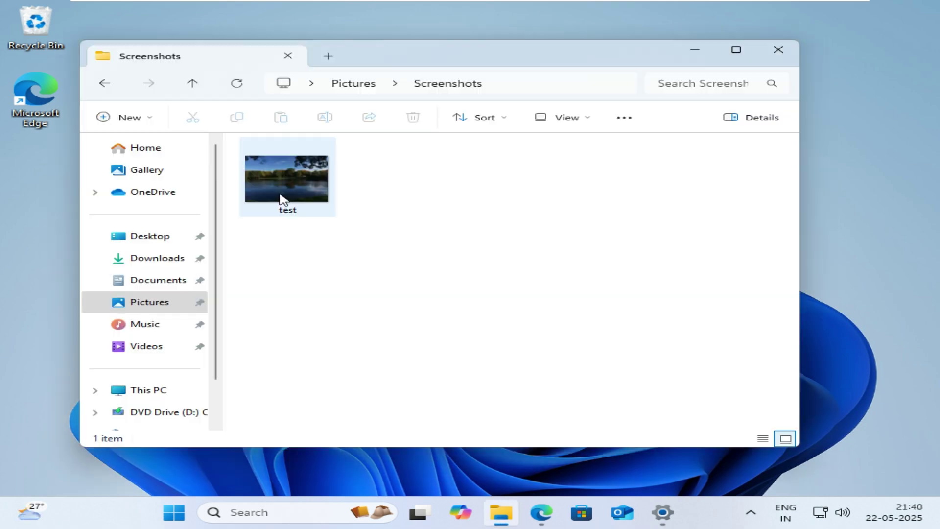
Step: Select the screenshot image in Screenshots and view its right-click actions
{"action": "left_click", "coordinate": [281, 198]}
{"action": "right_click", "coordinate": [281, 198]}
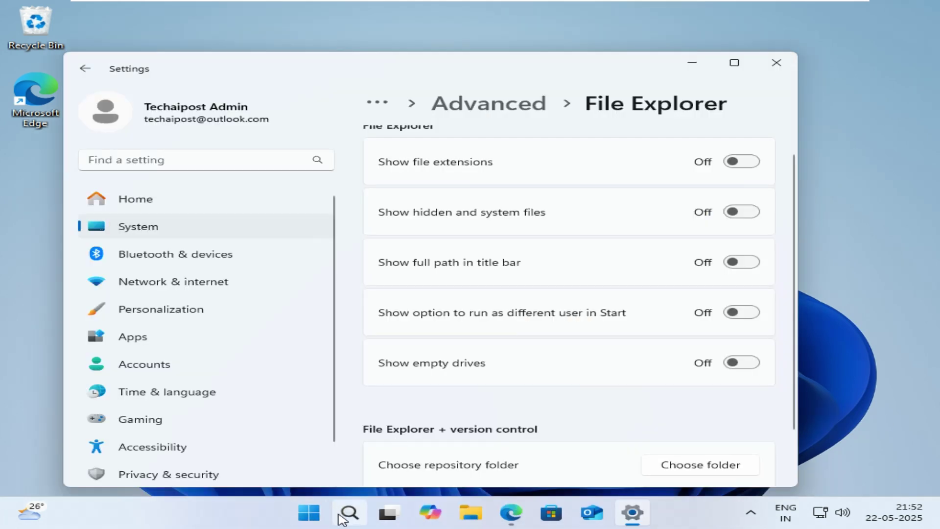
Step: Launch Snipping Tool via search 'snipp', capture the Settings window with Text extractor, and copy all text
{"action": "left_click", "coordinate": [345, 514]}
{"action": "type", "text": "snipp"}
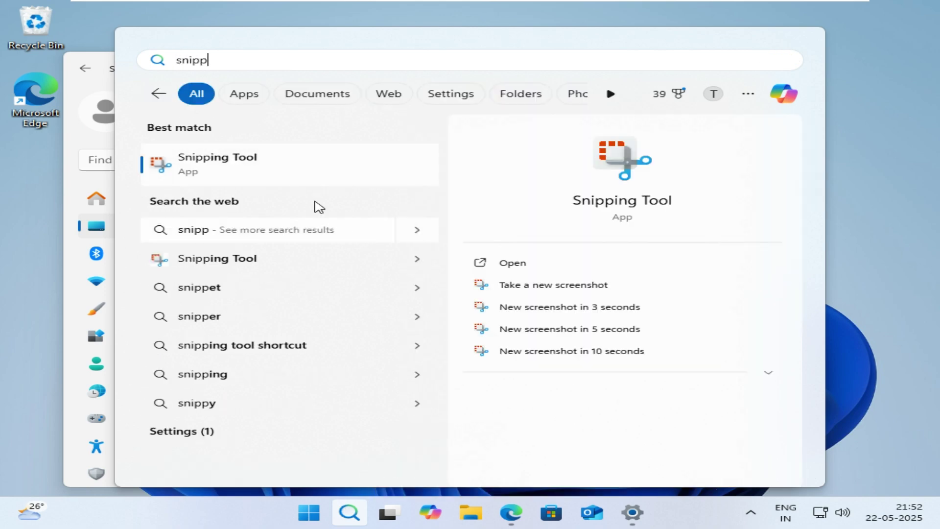
{"action": "key", "text": "Return"}
{"action": "left_click_drag", "start_coordinate": [530, 119], "coordinate": [544, 218]}
{"action": "left_click", "coordinate": [582, 246]}
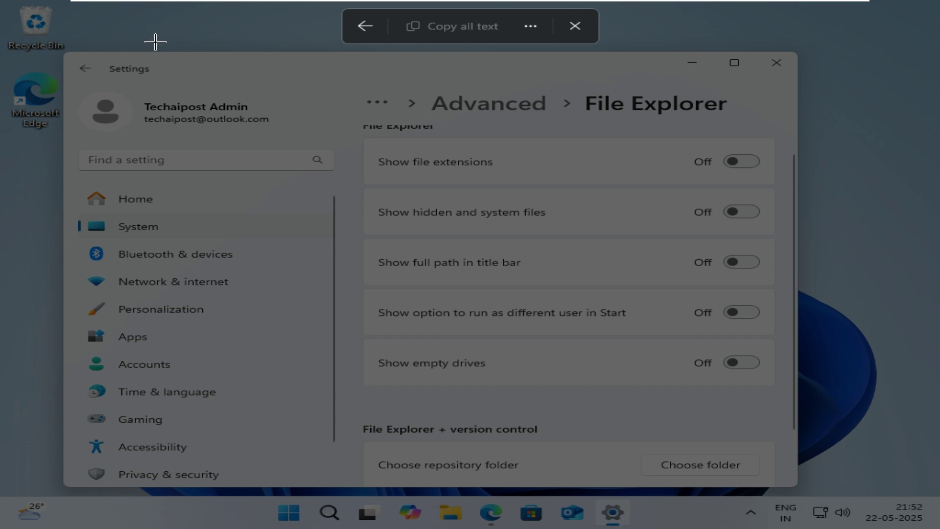
{"action": "left_click_drag", "start_coordinate": [129, 45], "coordinate": [832, 481]}
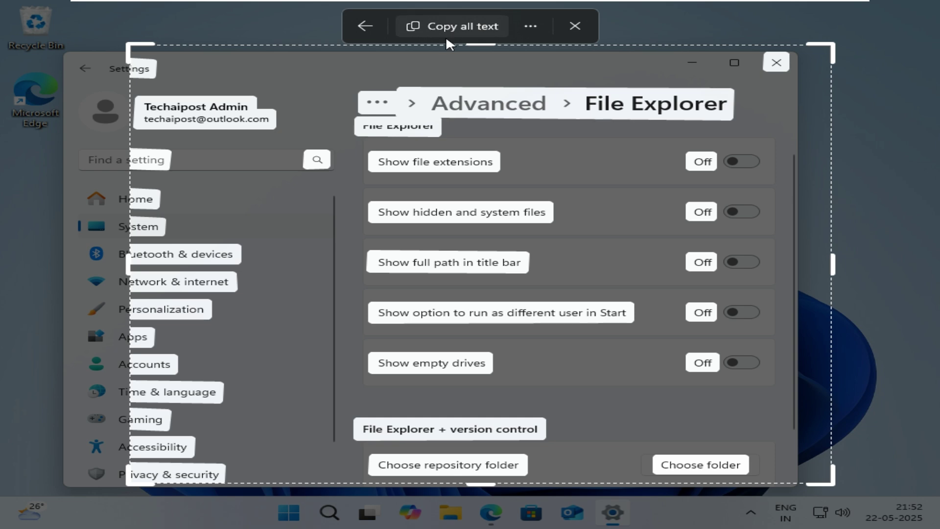
{"action": "left_click", "coordinate": [439, 26]}
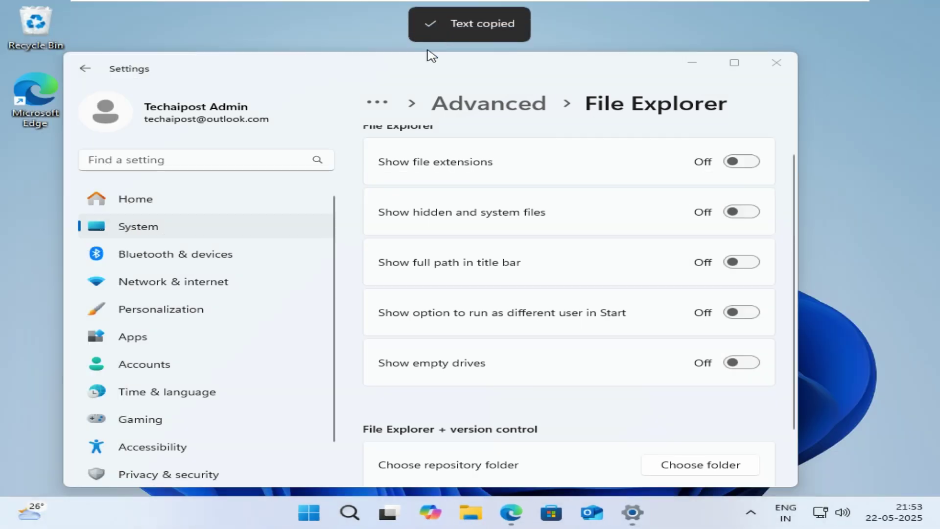
Step: Launch Notepad from pinned apps and paste the 478 characters of Settings text, dismissing the autosave tip
{"action": "left_click", "coordinate": [311, 512]}
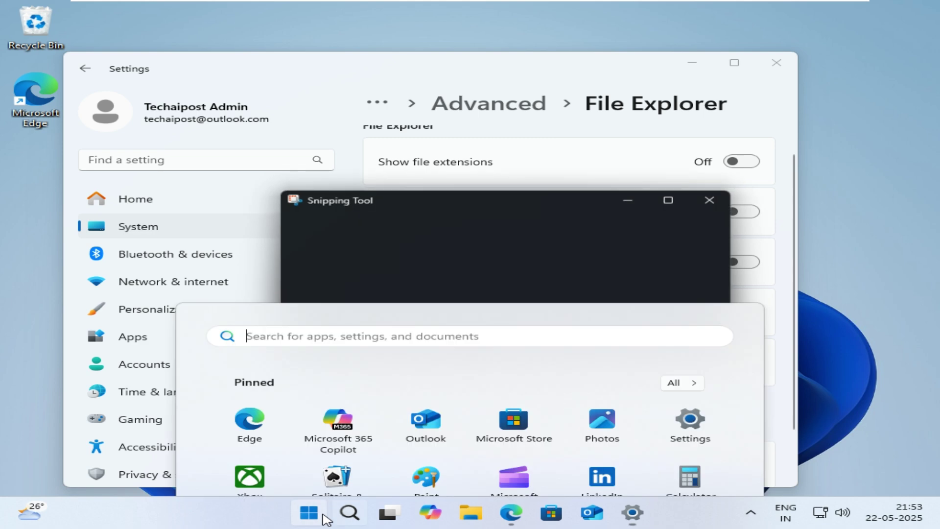
{"action": "left_click", "coordinate": [337, 267]}
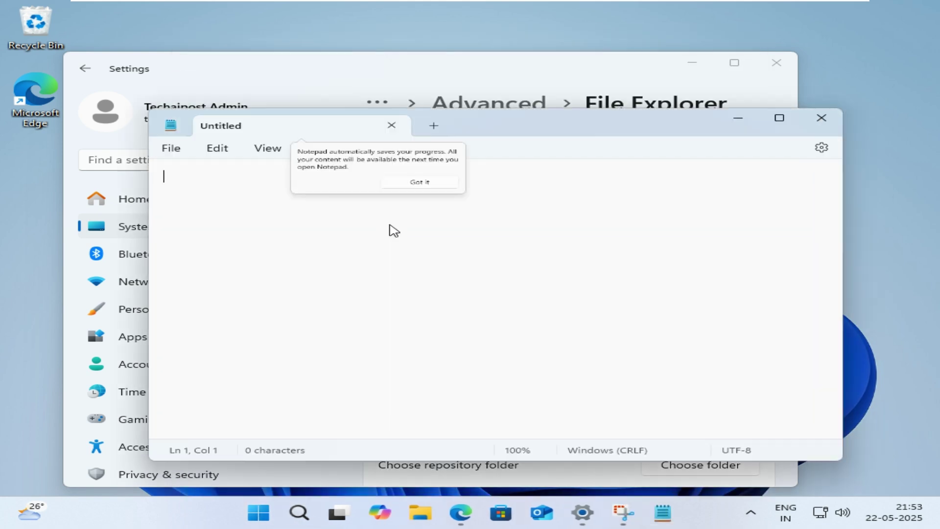
{"action": "key", "text": "ctrl+v"}
{"action": "left_click", "coordinate": [494, 210]}
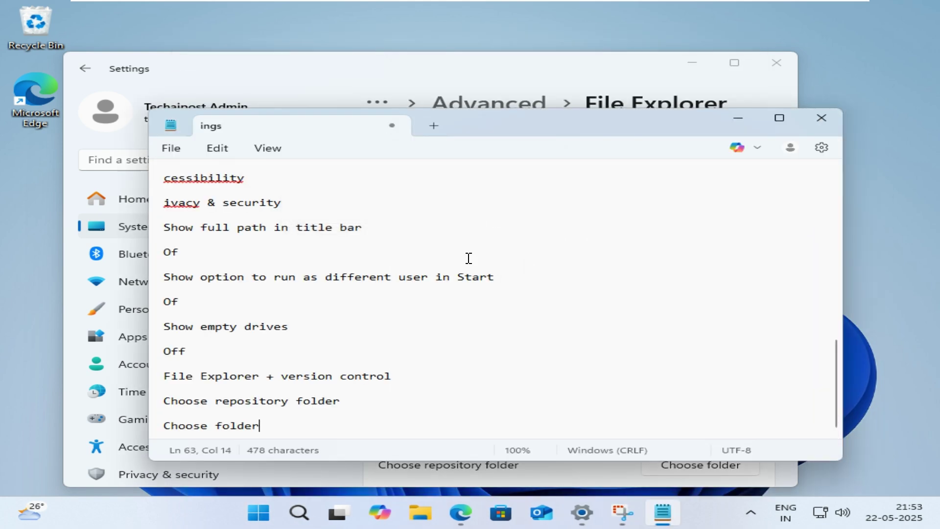
{"action": "scroll", "coordinate": [357, 294], "scroll_direction": "up", "scroll_amount": 10}
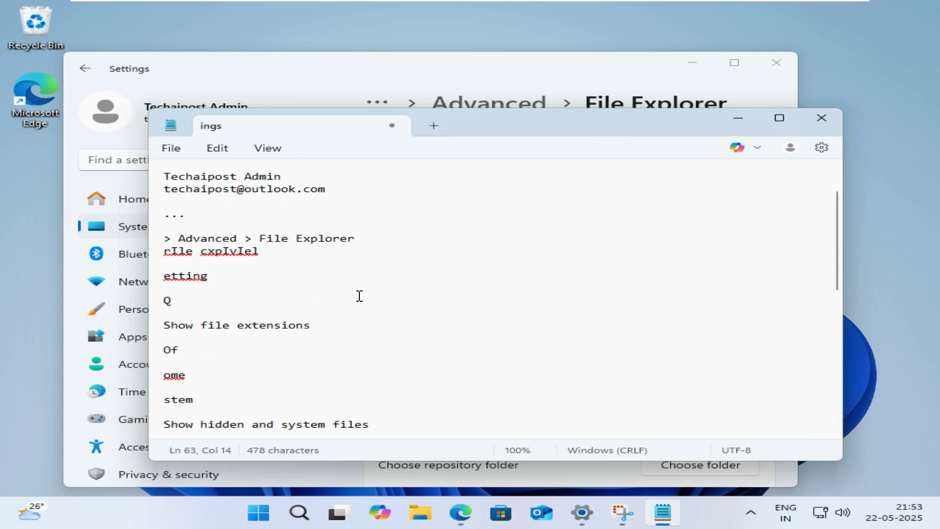
{"action": "scroll", "coordinate": [360, 295], "scroll_direction": "up", "scroll_amount": 3}
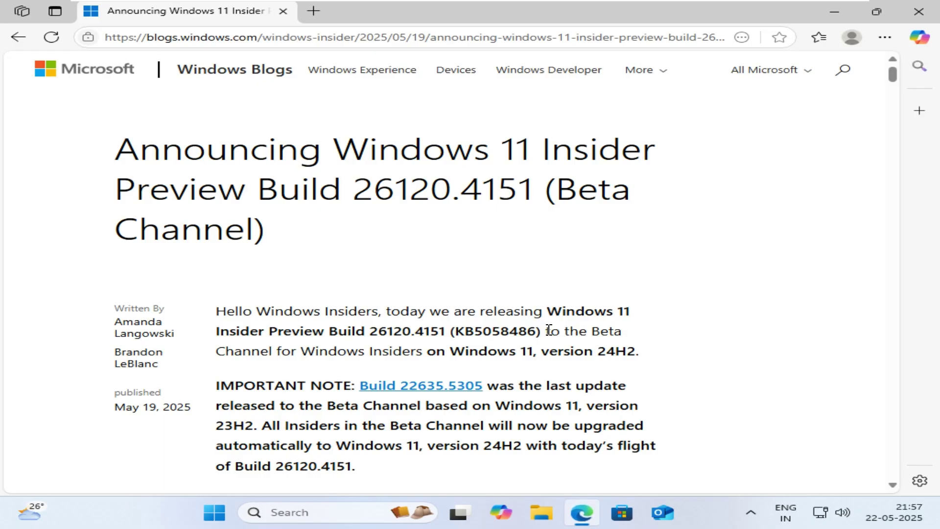
{"action": "scroll", "coordinate": [533, 370], "scroll_direction": "down", "scroll_amount": 4}
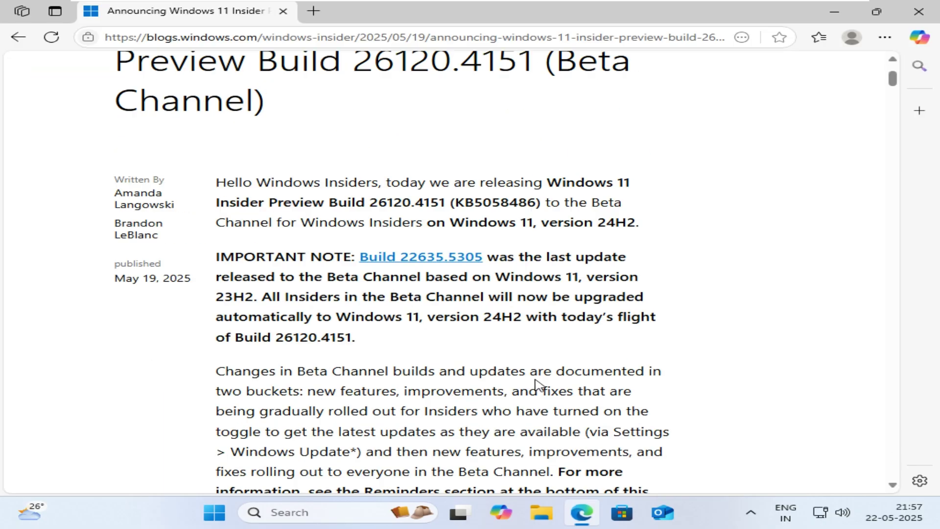
{"action": "scroll", "coordinate": [535, 384], "scroll_direction": "down", "scroll_amount": 20}
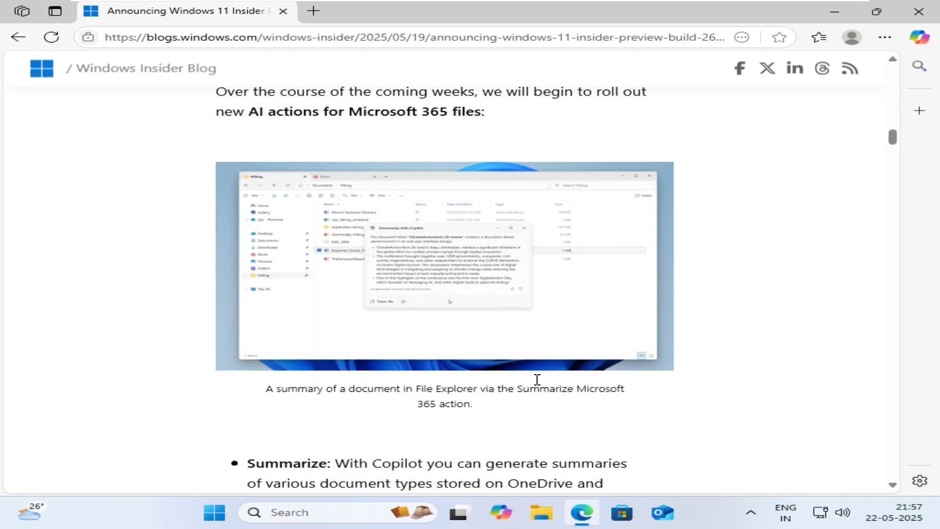
{"action": "scroll", "coordinate": [537, 380], "scroll_direction": "down", "scroll_amount": 20}
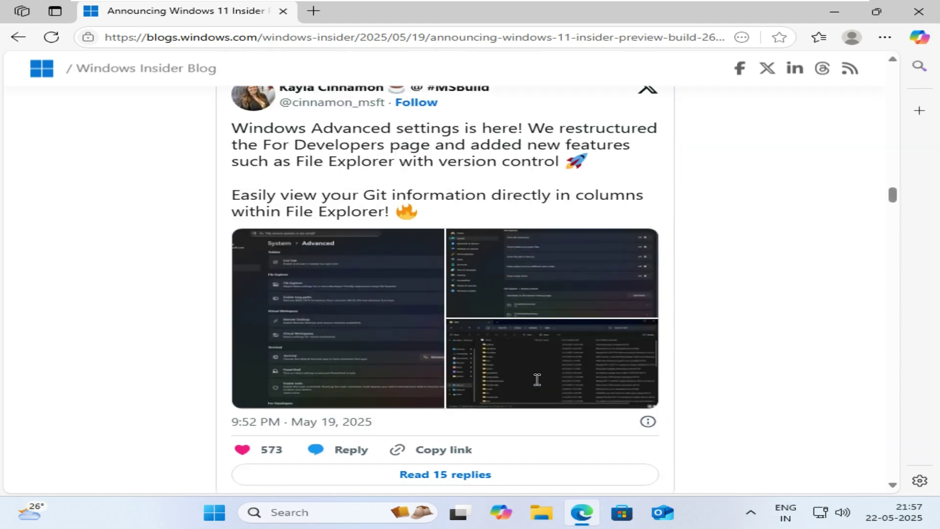
{"action": "scroll", "coordinate": [537, 379], "scroll_direction": "down", "scroll_amount": 20}
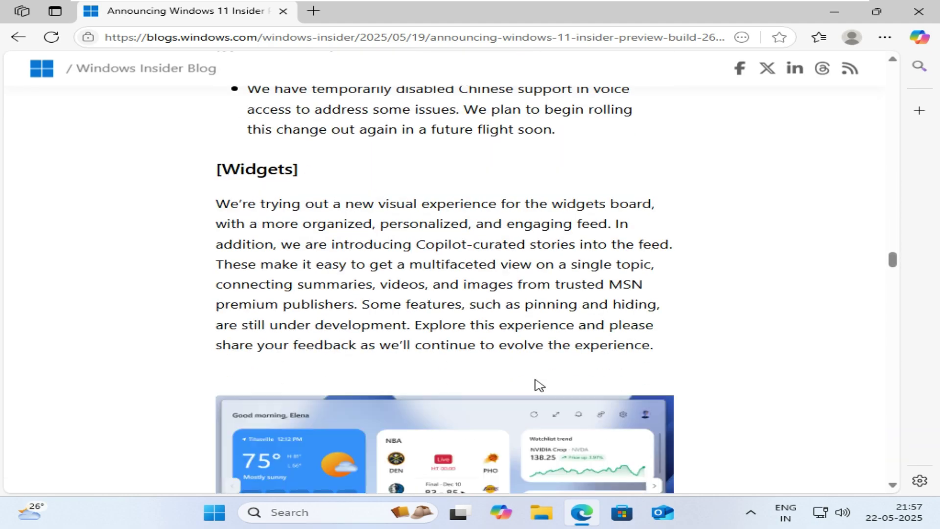
{"action": "scroll", "coordinate": [538, 385], "scroll_direction": "down", "scroll_amount": 20}
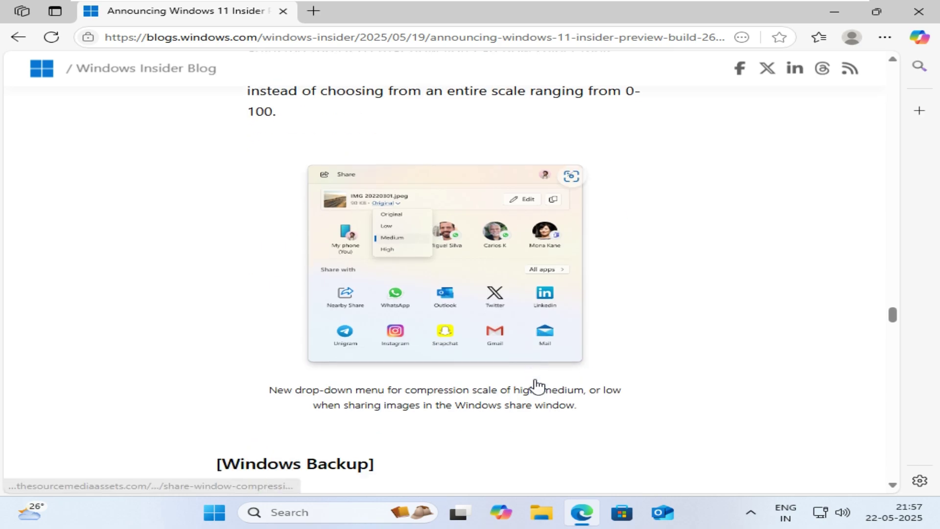
{"action": "scroll", "coordinate": [538, 385], "scroll_direction": "down", "scroll_amount": 15}
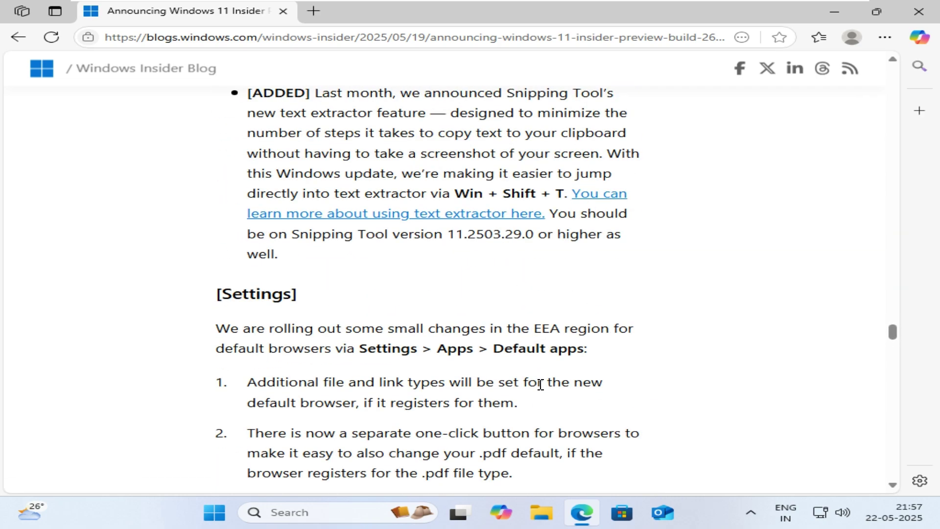
{"action": "scroll", "coordinate": [540, 384], "scroll_direction": "down", "scroll_amount": 5}
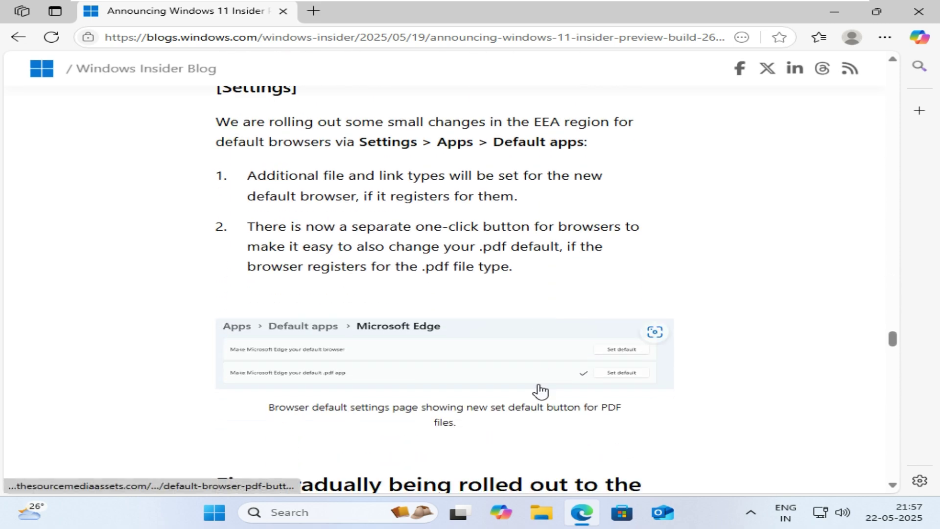
{"action": "scroll", "coordinate": [541, 390], "scroll_direction": "down", "scroll_amount": 10}
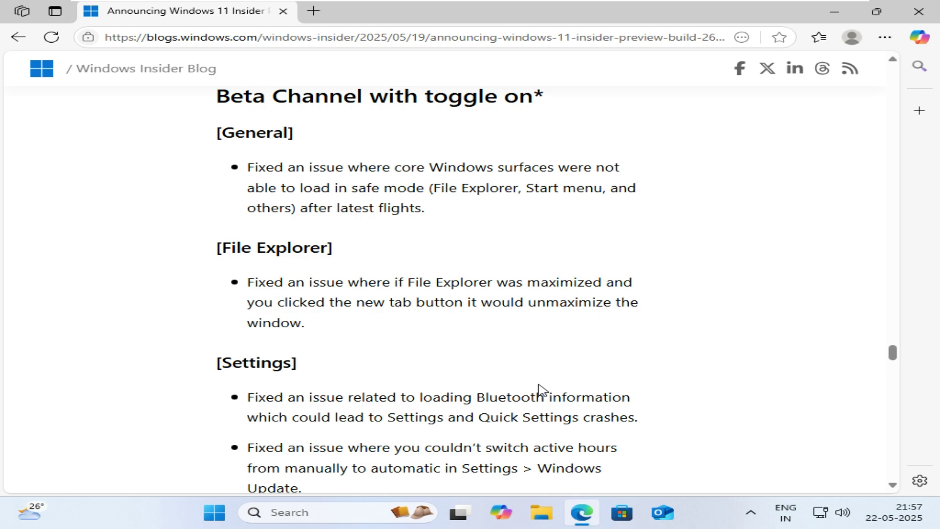
{"action": "scroll", "coordinate": [540, 390], "scroll_direction": "down", "scroll_amount": 15}
{"action": "scroll", "coordinate": [542, 390], "scroll_direction": "up", "scroll_amount": 8}
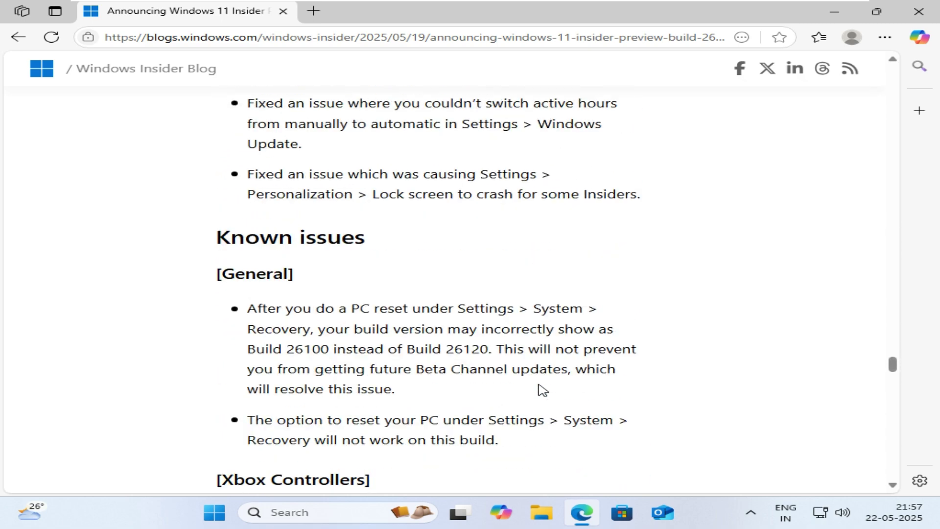
{"action": "scroll", "coordinate": [543, 390], "scroll_direction": "up", "scroll_amount": 12}
{"action": "scroll", "coordinate": [542, 390], "scroll_direction": "down", "scroll_amount": 5}
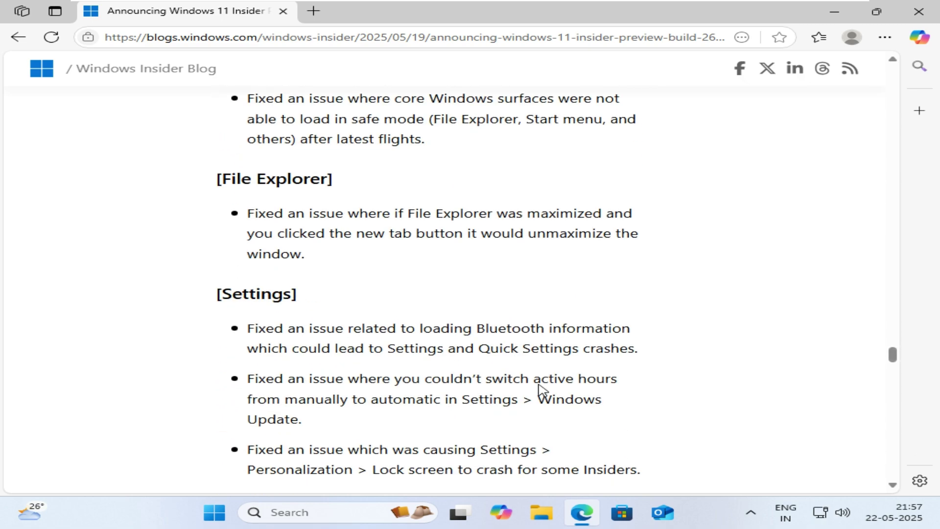